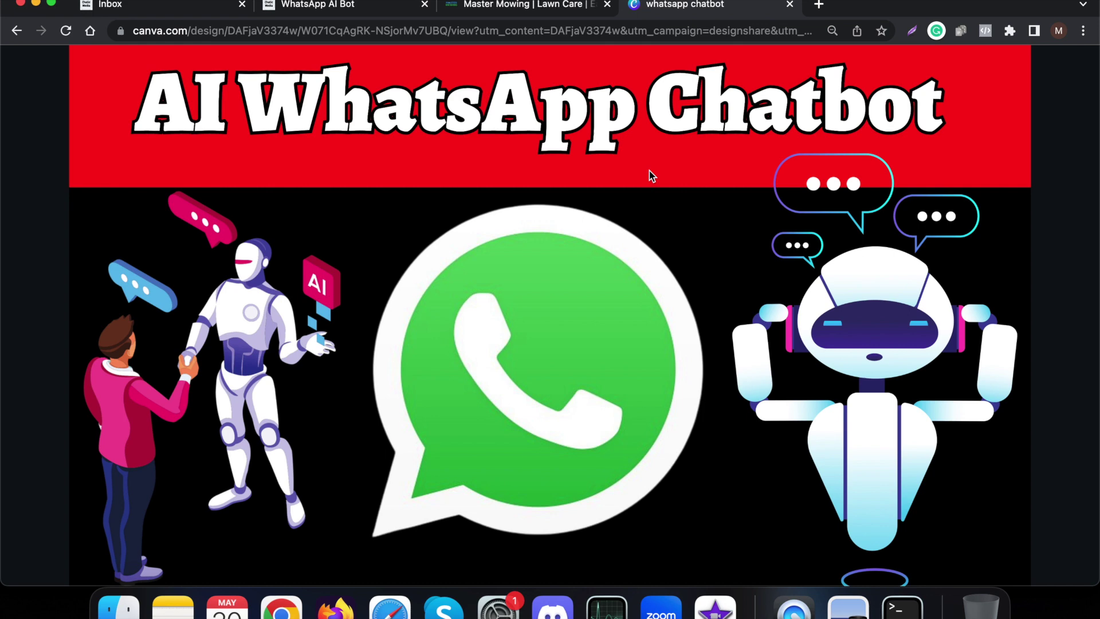
# Switch from the 'AI WhatsApp Chatbot' Canva design to the 'Master Mowing | Lawn Care' website tab
pyautogui.click(524, 5)
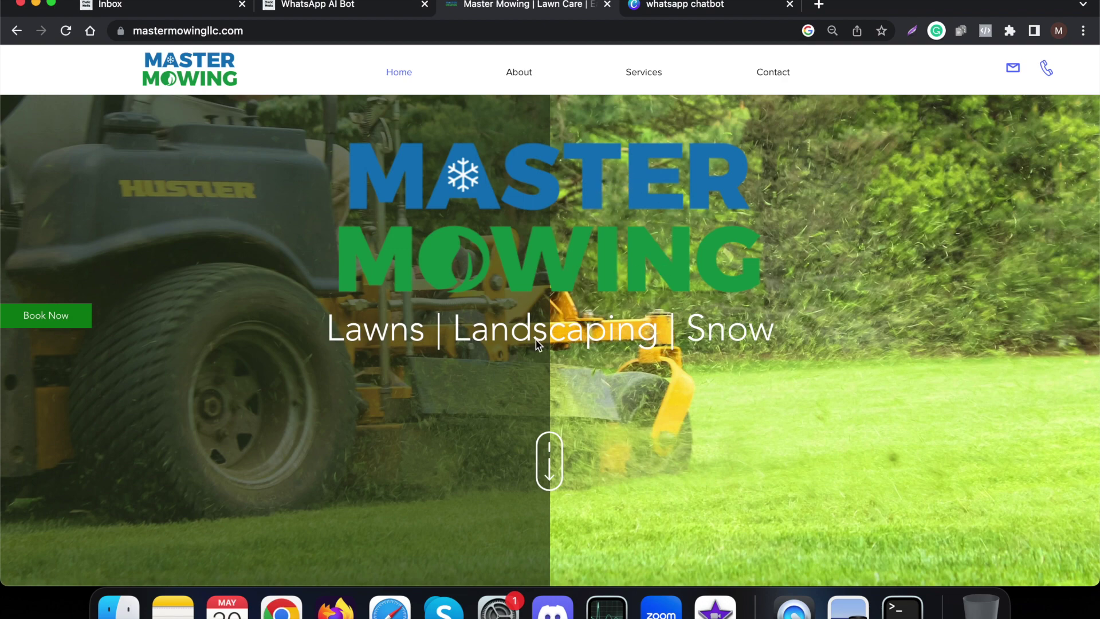
pyautogui.scroll(-6, 537, 343)
pyautogui.scroll(-20, 536, 342)
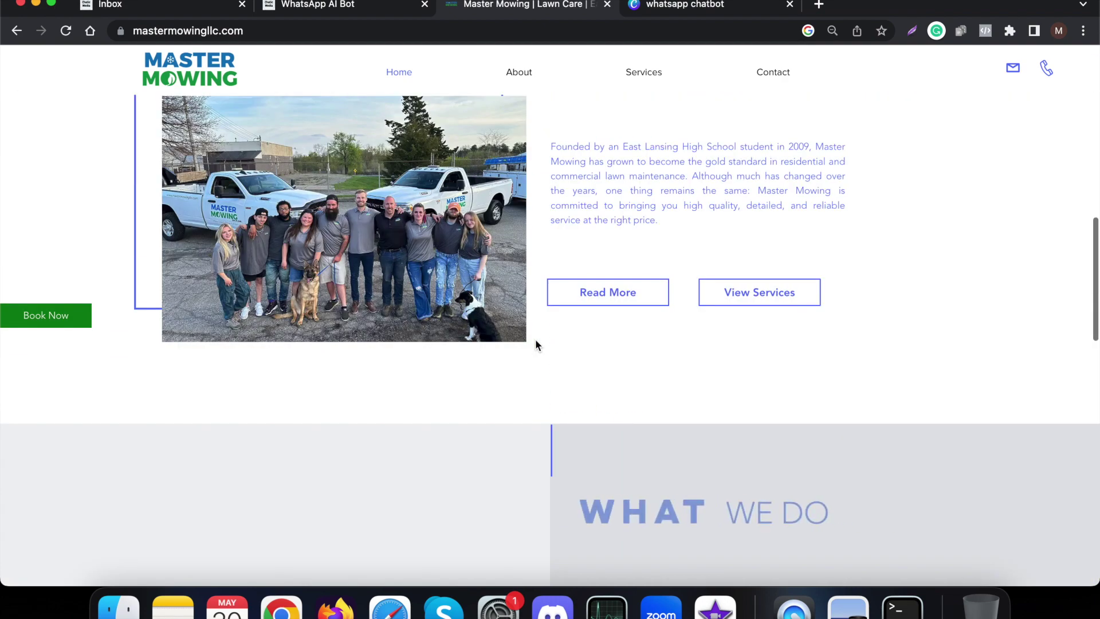
pyautogui.scroll(6, 535, 342)
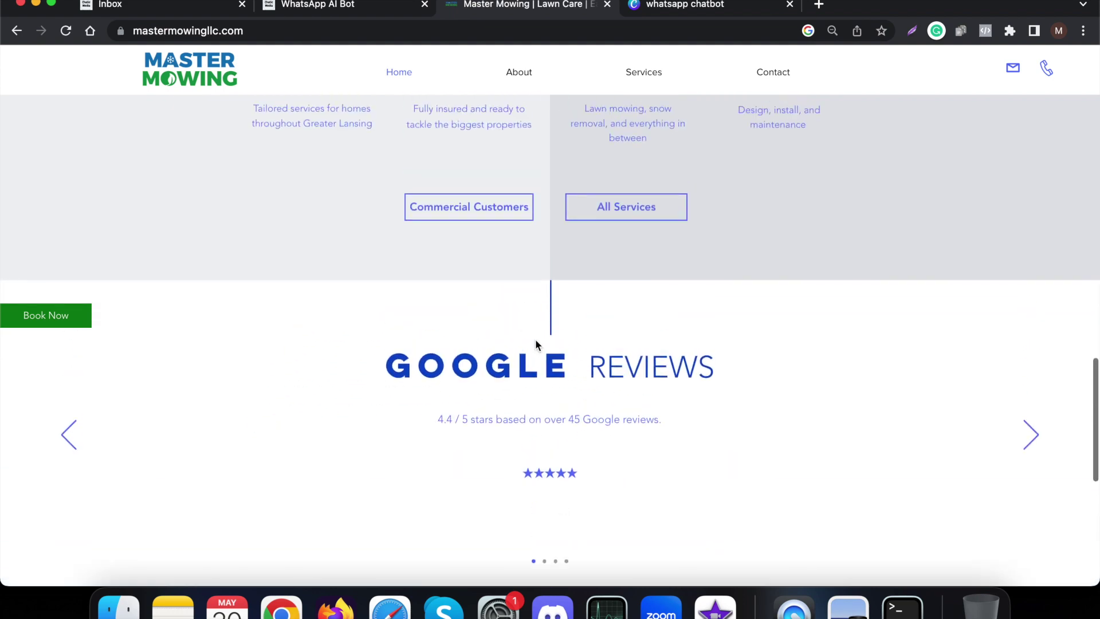
pyautogui.scroll(-3, 418, 265)
pyautogui.scroll(5, 419, 266)
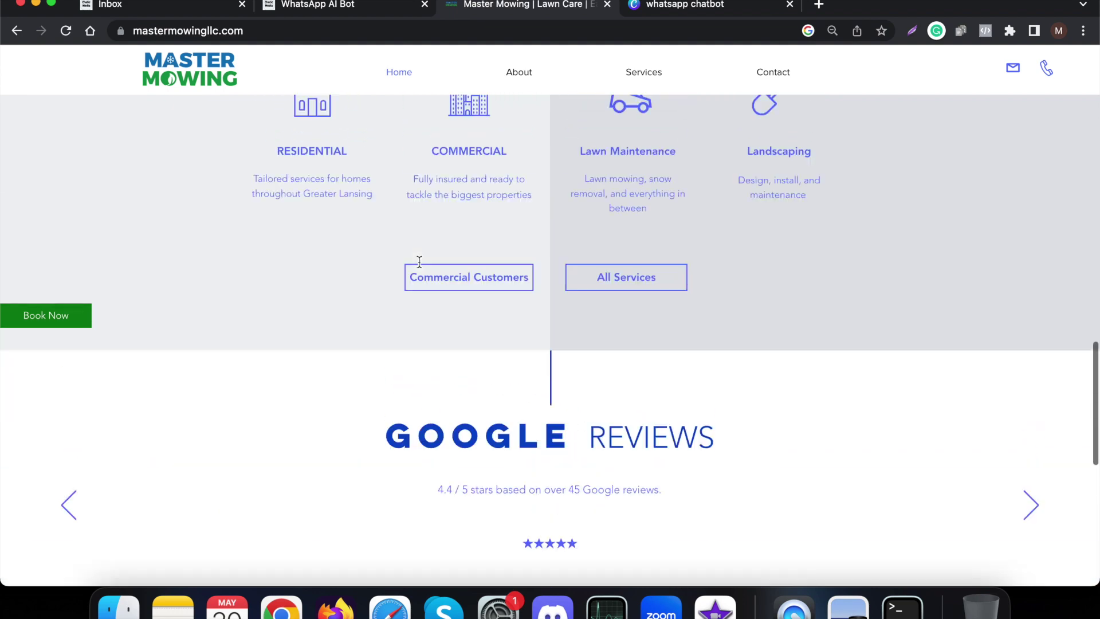
pyautogui.scroll(-5, 675, 401)
pyautogui.scroll(-8, 676, 401)
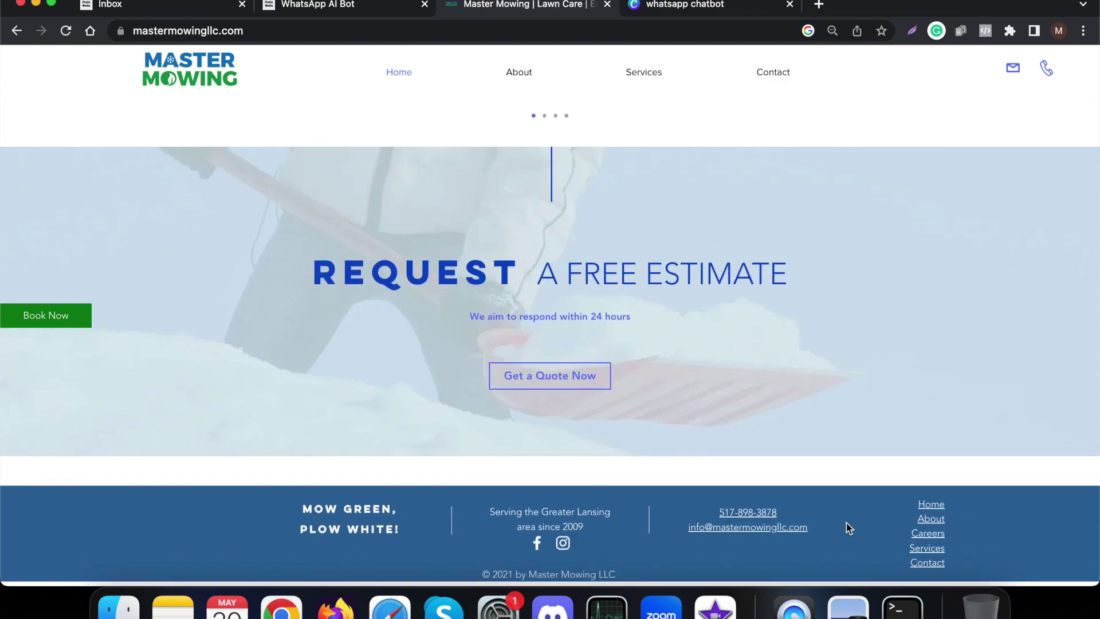
pyautogui.scroll(1, 553, 520)
pyautogui.scroll(15, 554, 521)
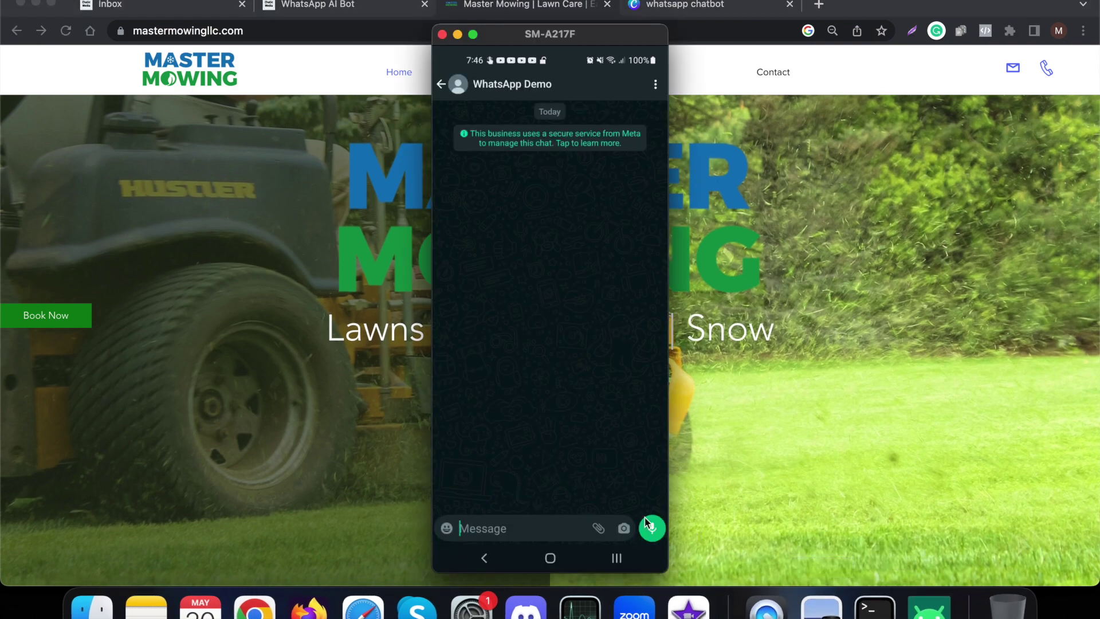
# Send 'Help' to the demo bot, then bring the Master Mowing website back in front
pyautogui.click(645, 522)
pyautogui.write('Help')
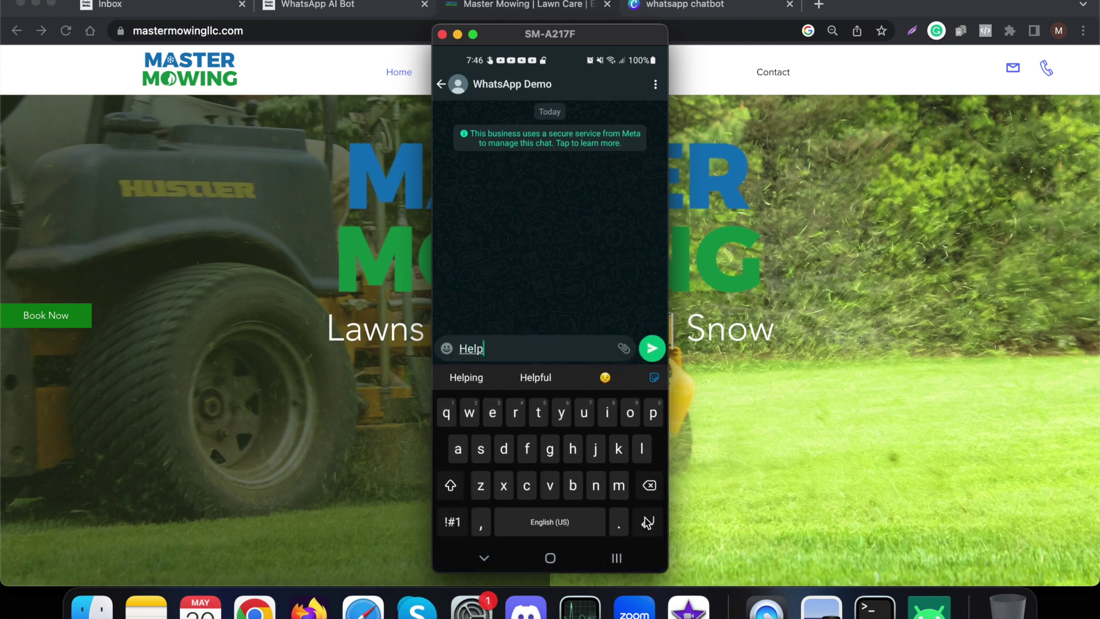
pyautogui.press('Return')
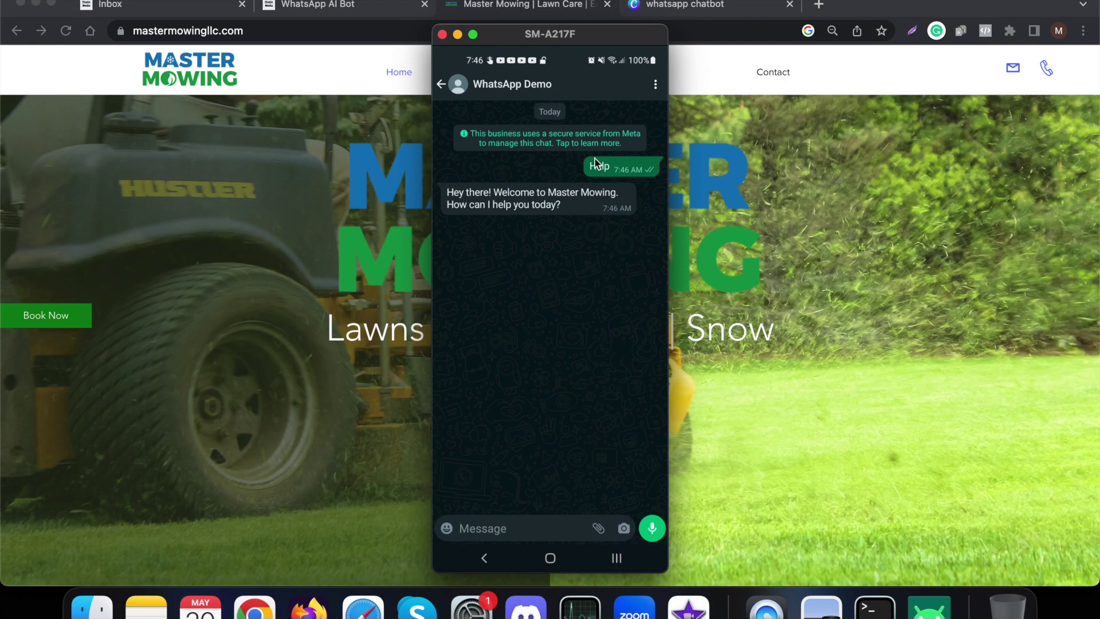
pyautogui.click(724, 232)
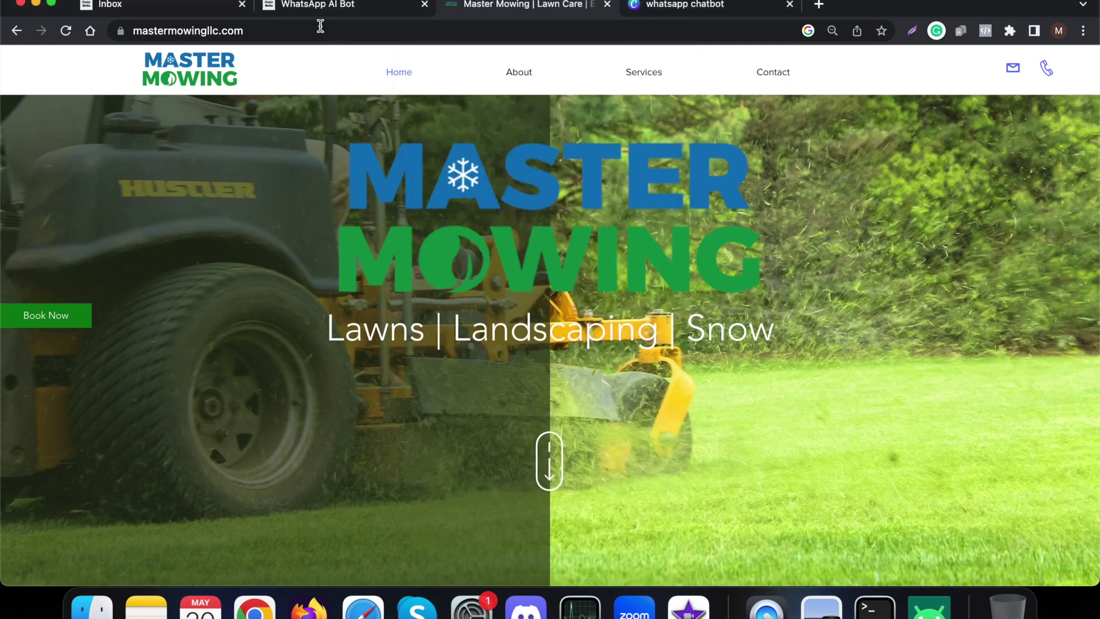
pyautogui.click(319, 7)
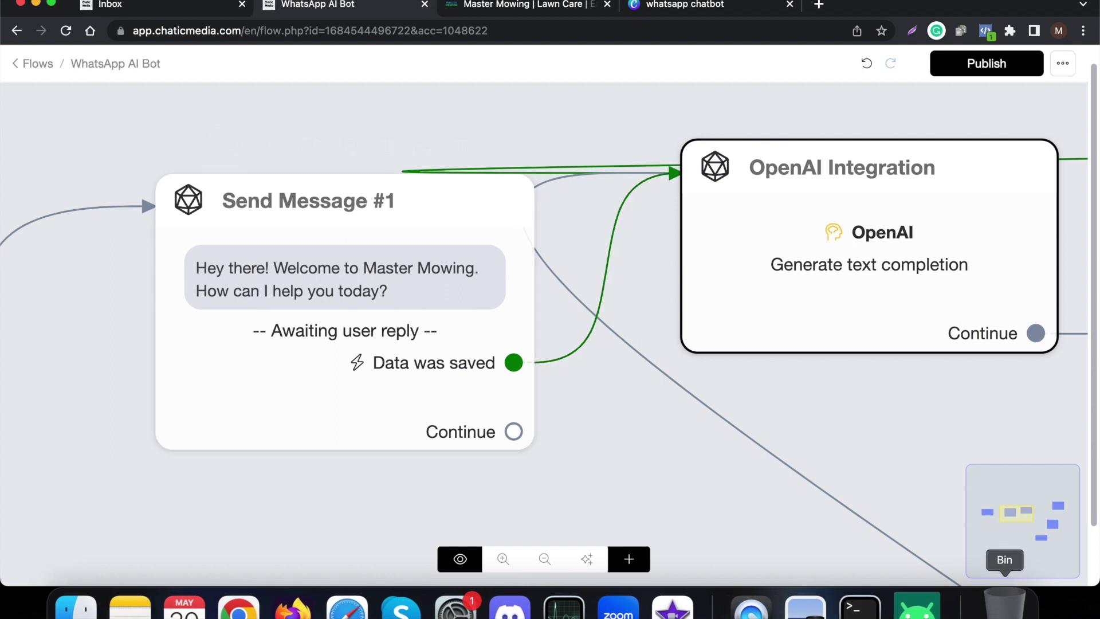
pyautogui.click(928, 606)
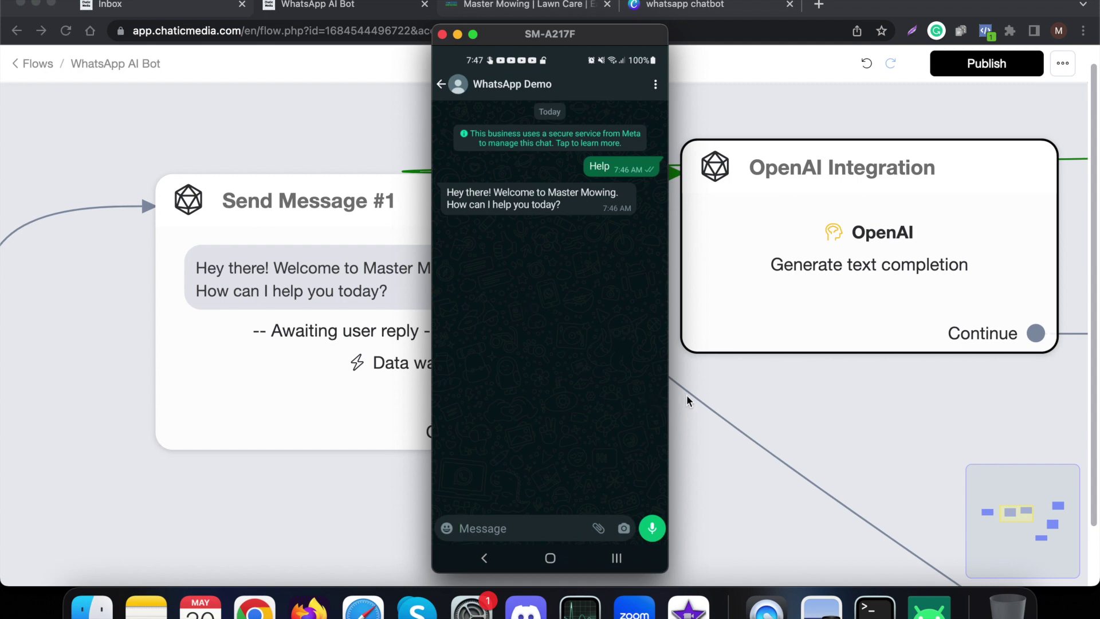
pyautogui.click(767, 400)
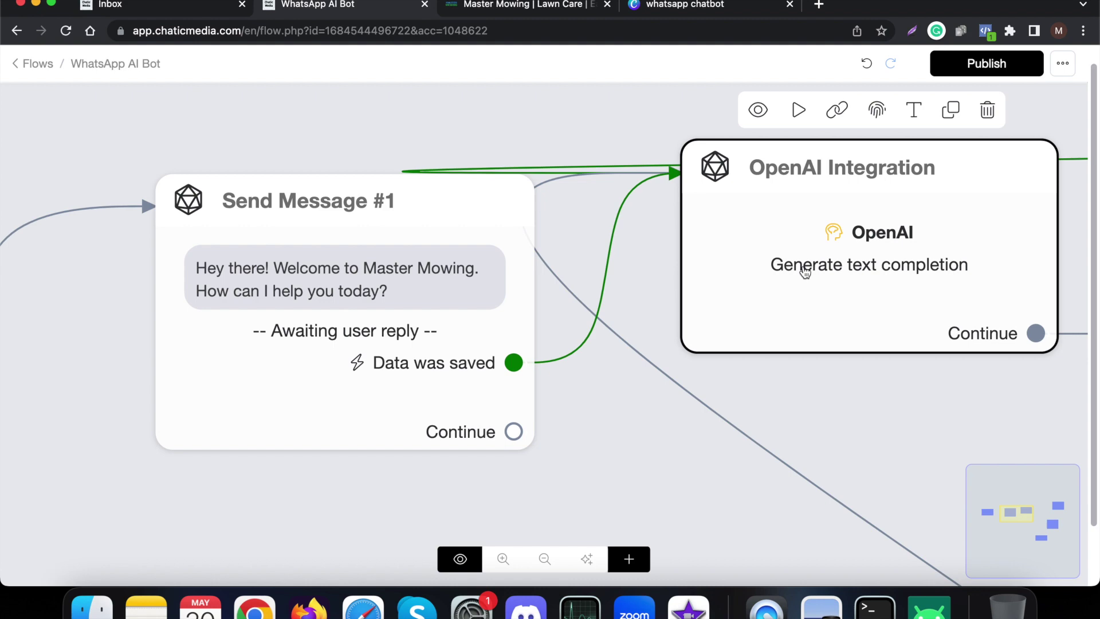
pyautogui.click(524, 7)
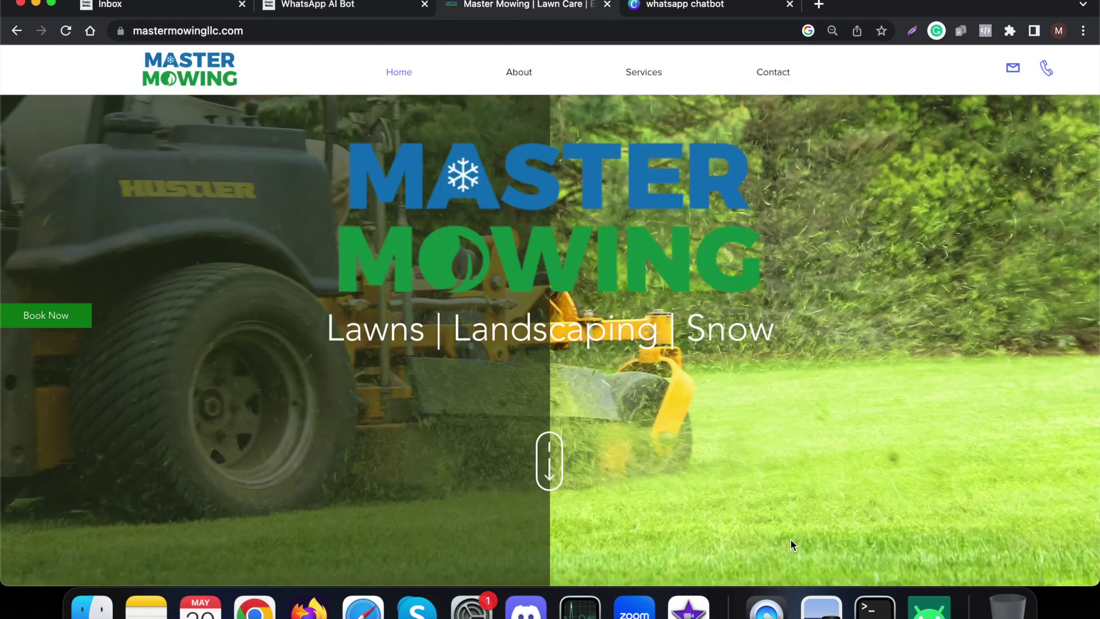
# Ask the bot 'What is their email address?' and scroll down to its answer
pyautogui.click(935, 602)
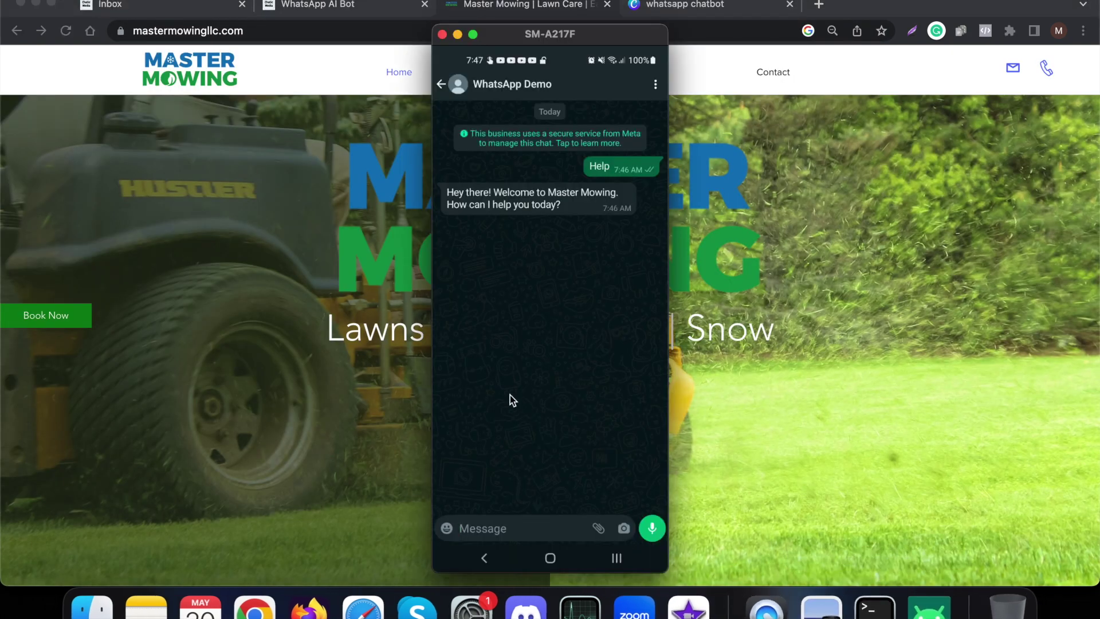
pyautogui.write('What')
pyautogui.write('b')
pyautogui.press('BackSpace')
pyautogui.write('is their email address?')
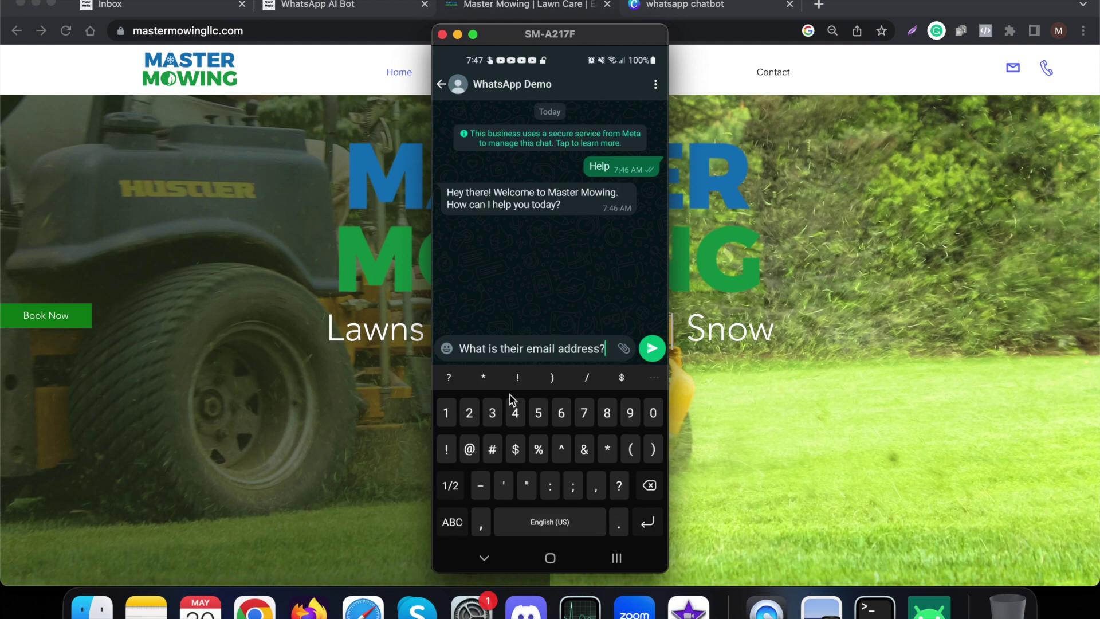
pyautogui.press('Return')
pyautogui.scroll(-1, 827, 424)
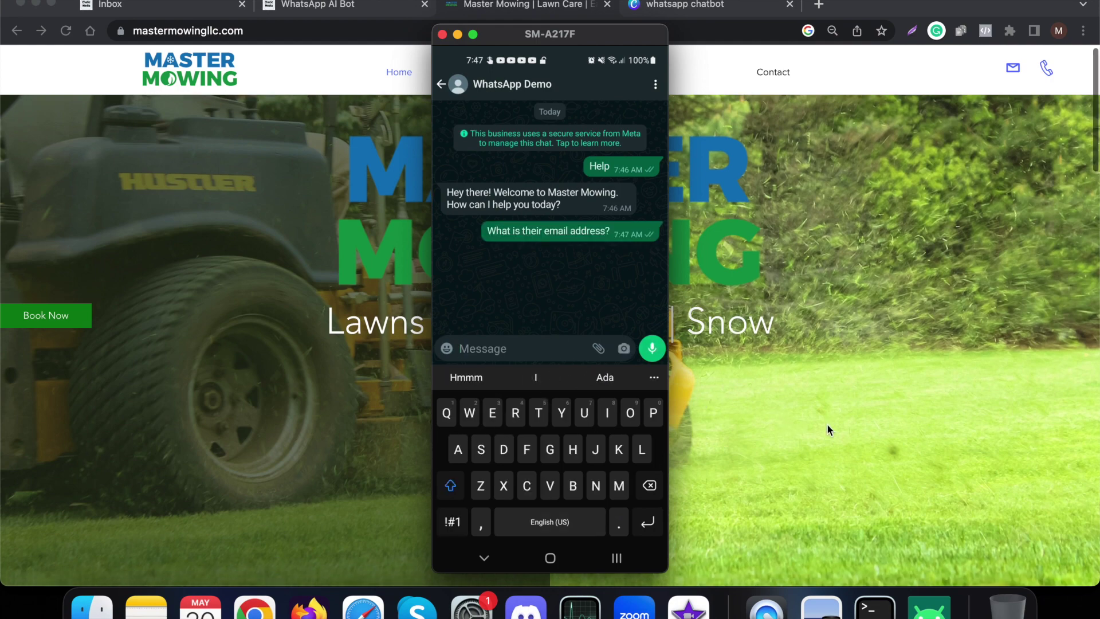
pyautogui.scroll(-15, 827, 425)
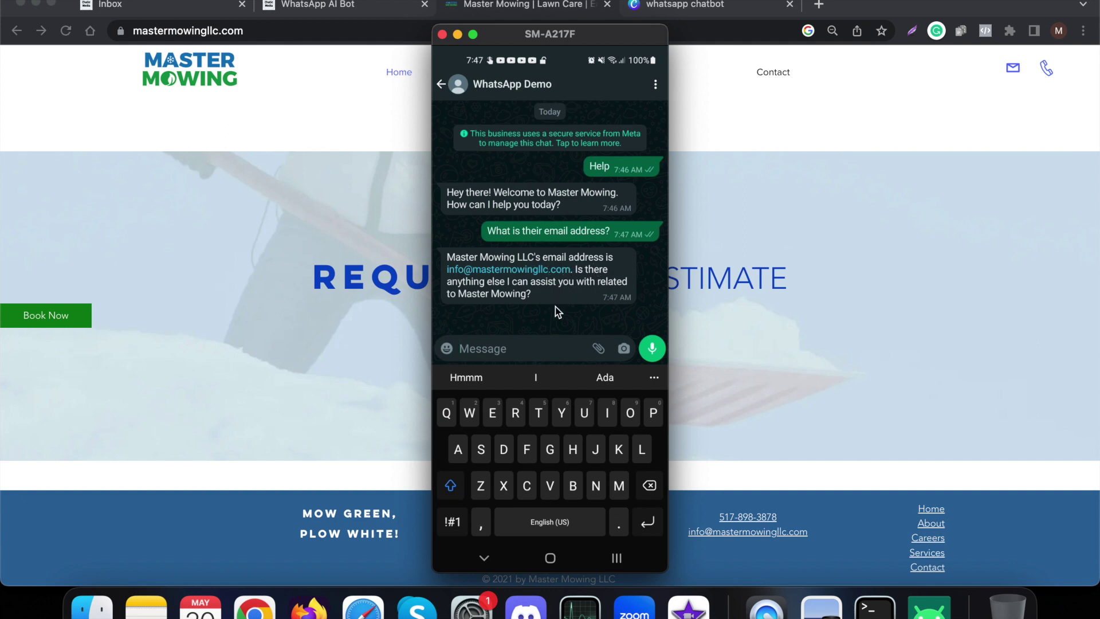
# Ask 'How can I request an estimate?' and move the phone chat aside to show the website
pyautogui.write('How ')
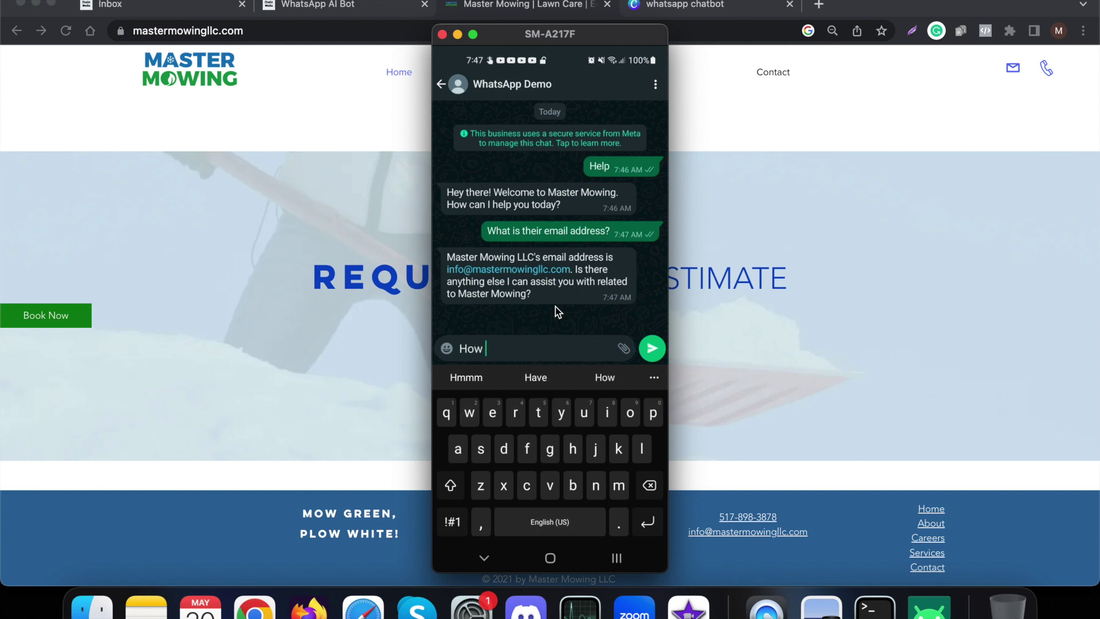
pyautogui.write('can I requ')
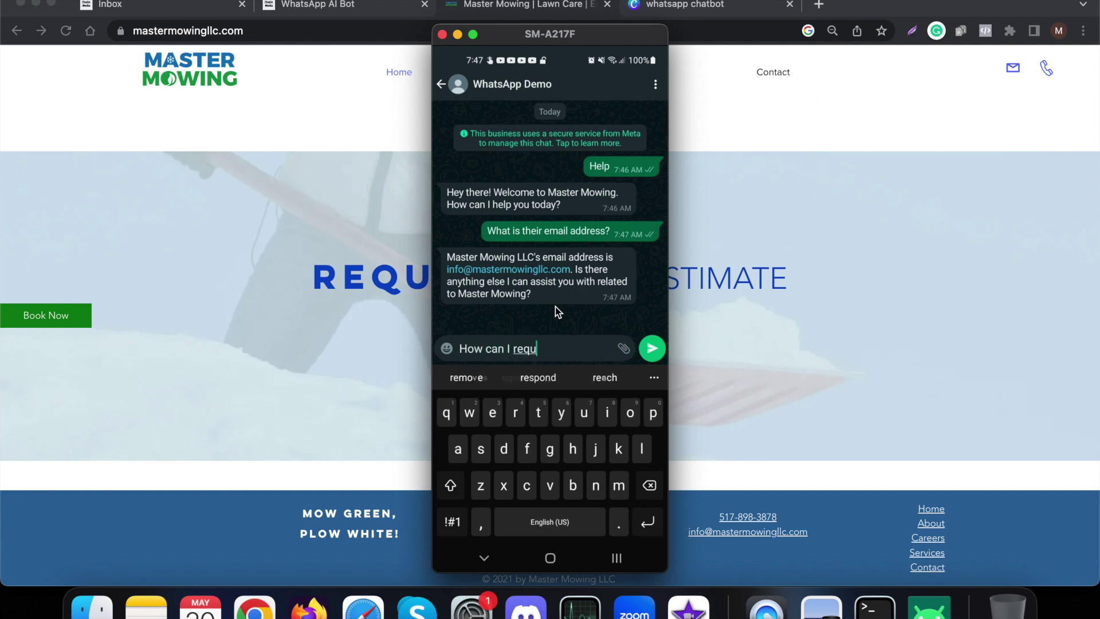
pyautogui.write('est an estimate?')
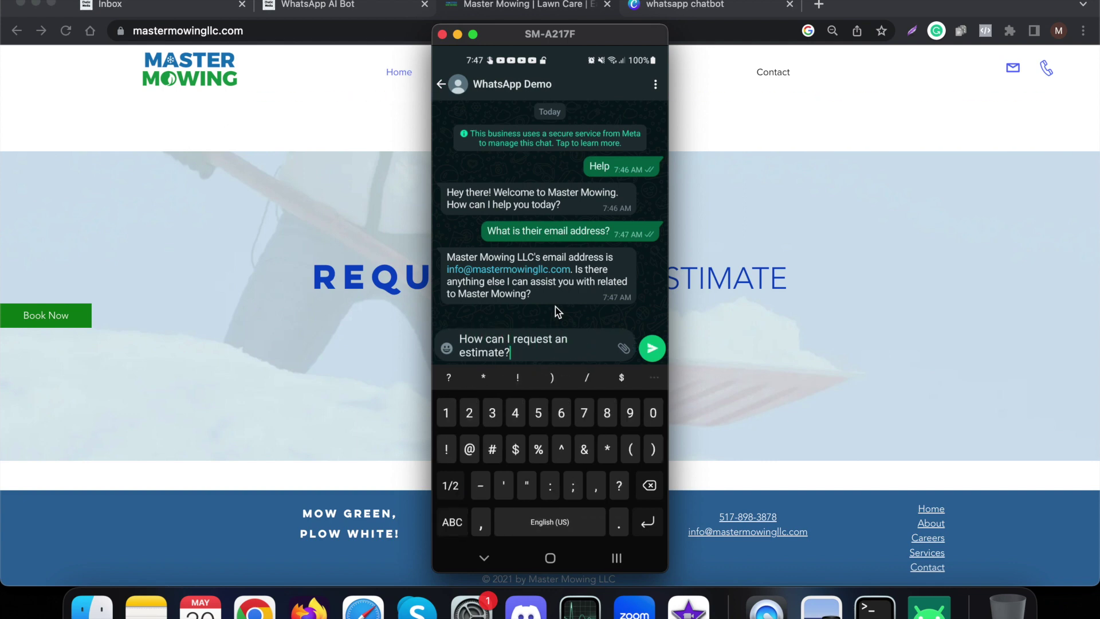
pyautogui.press('Return')
pyautogui.rightClick(556, 307)
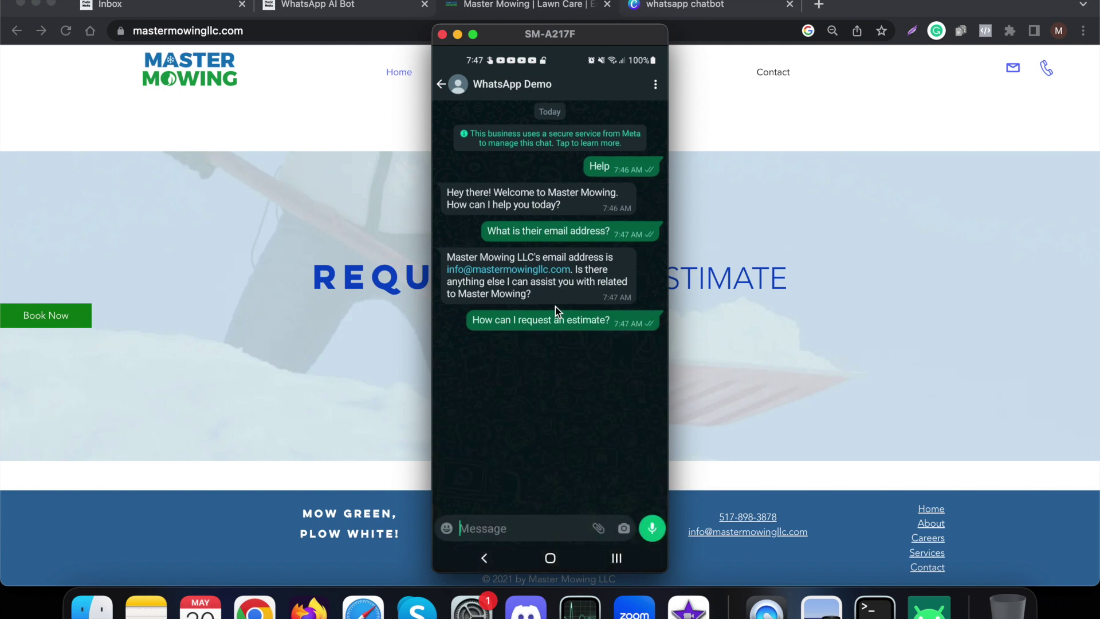
pyautogui.moveTo(563, 38); pyautogui.dragTo(191, 33)
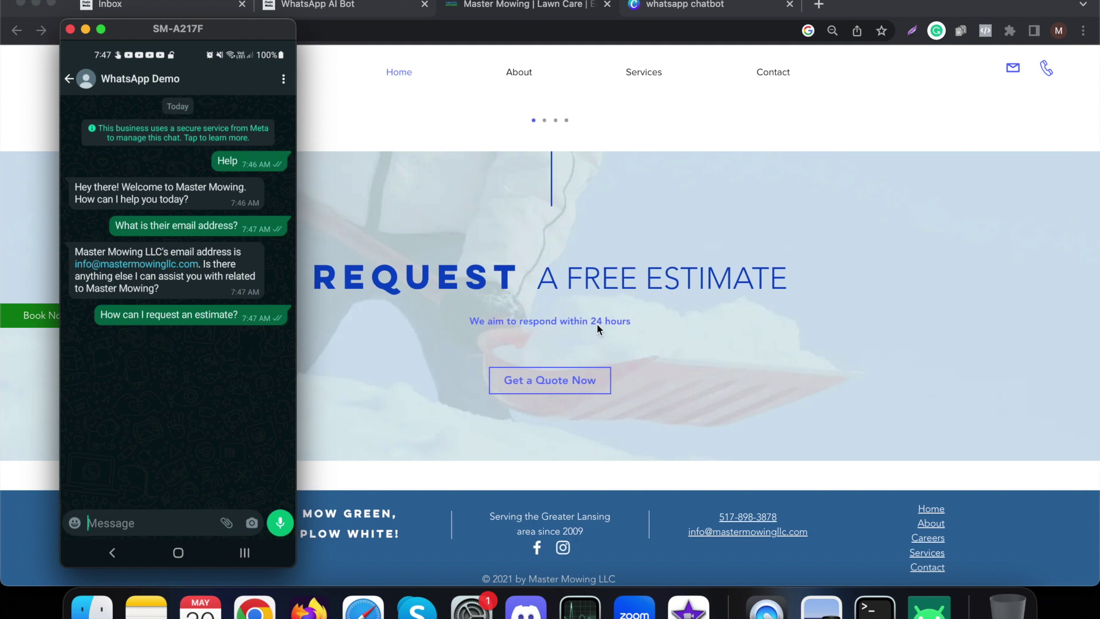
# Check Master Mowing's free-quote page, then ask the bot what kind of services they provide
pyautogui.click(606, 400)
pyautogui.click(556, 381)
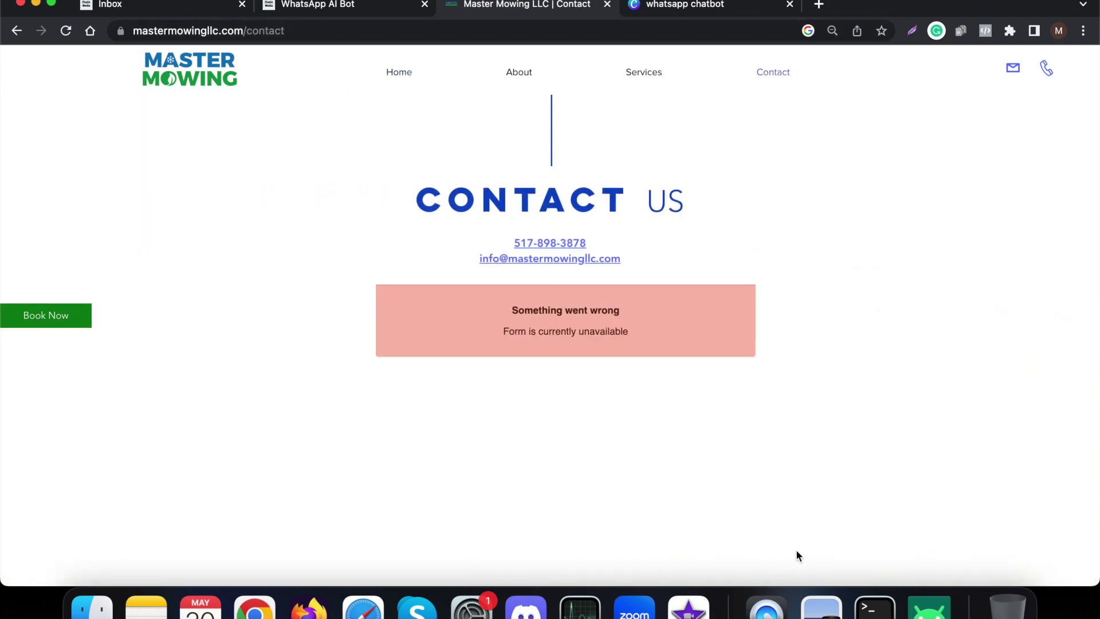
pyautogui.click(874, 607)
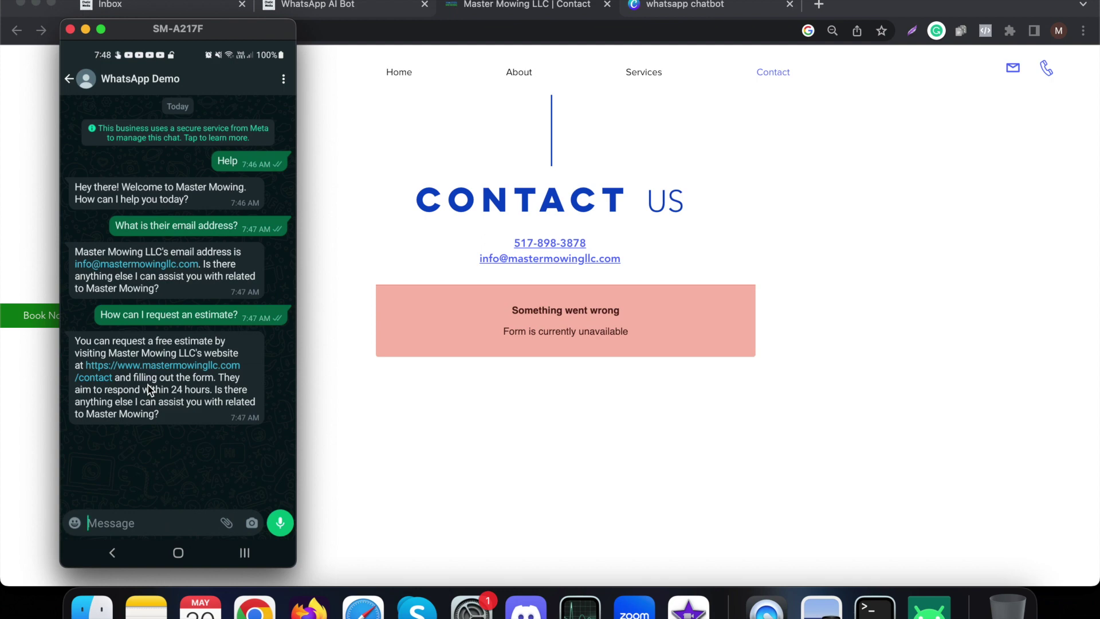
pyautogui.write('What kind of service d do theybpro')
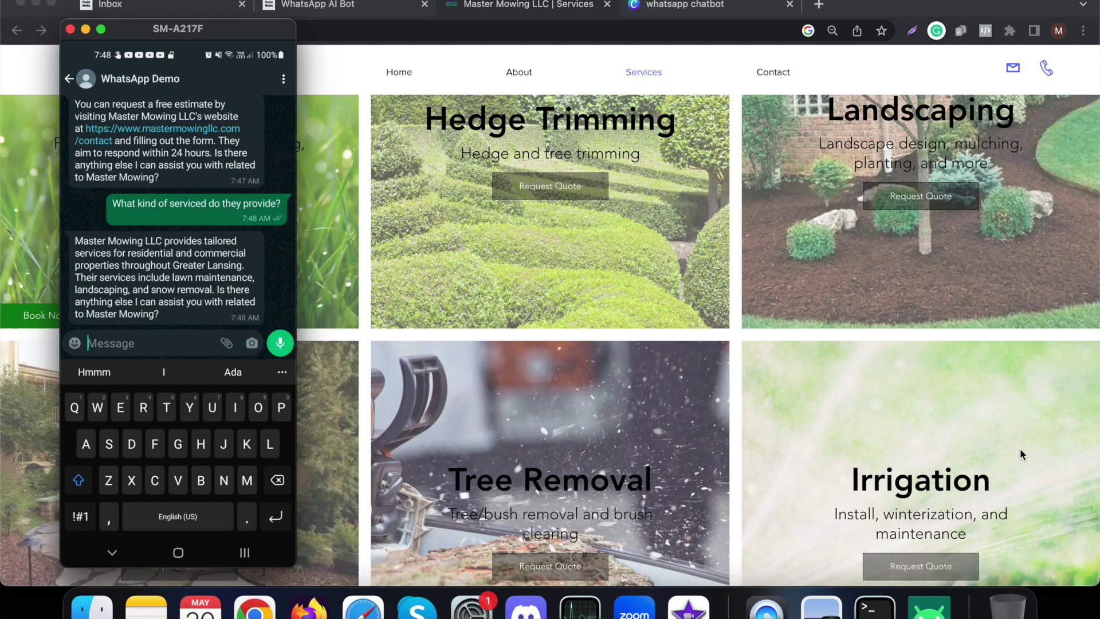
pyautogui.scroll(-5, 1024, 455)
# Open Master Mowing's About Us page in Chrome and return to the phone chat
pyautogui.click(713, 474)
pyautogui.scroll(15, 404, 455)
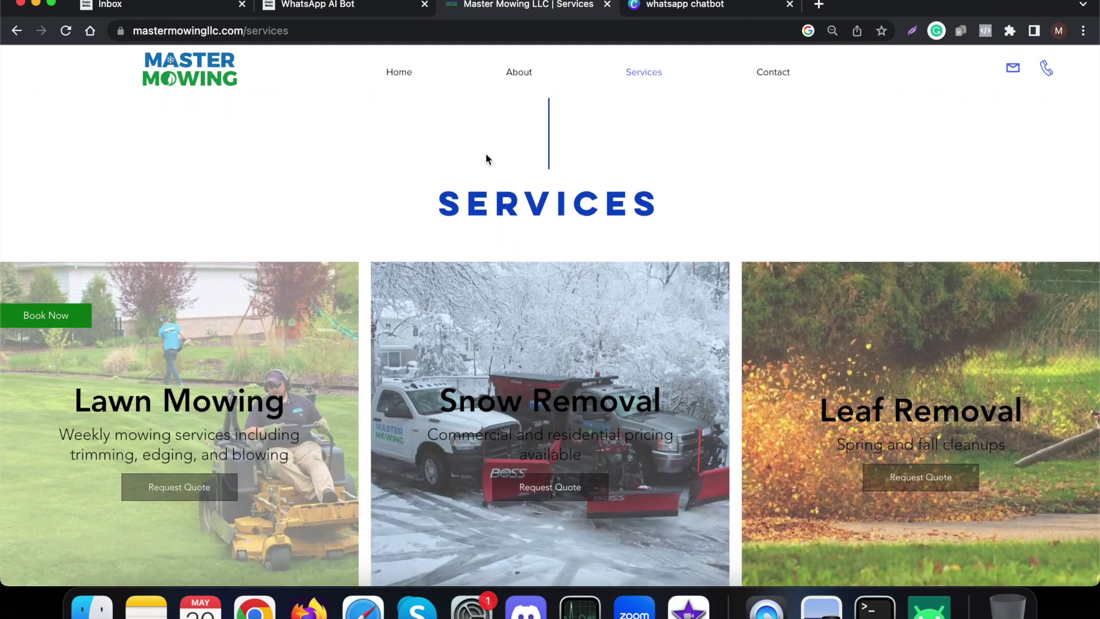
pyautogui.click(516, 80)
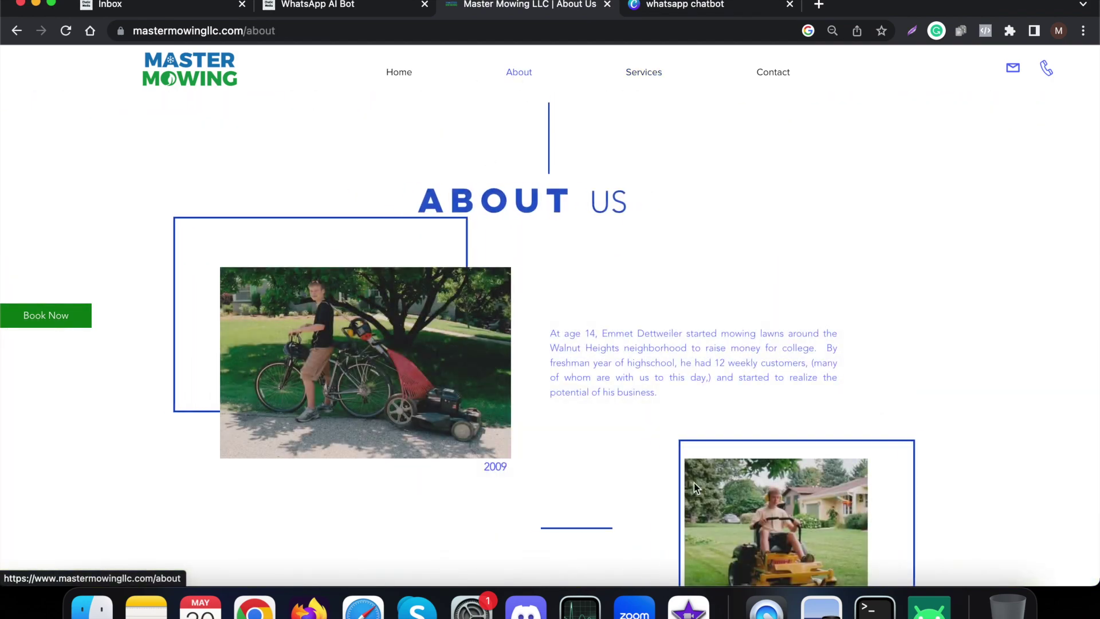
pyautogui.click(931, 604)
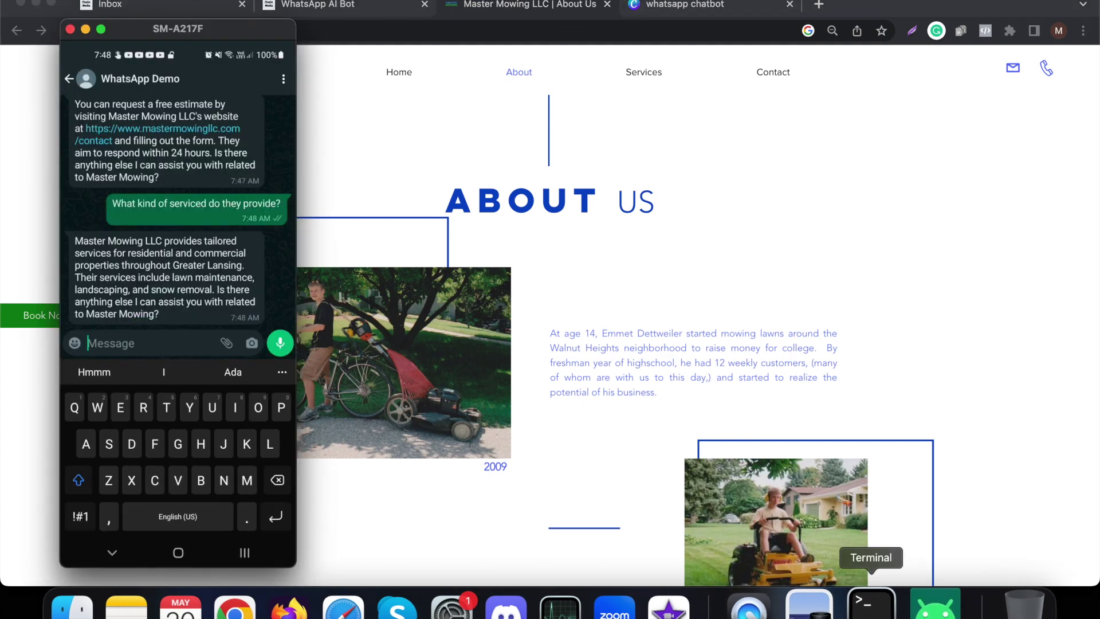
# Ask the bot 'Who is the founder?' and read its reply about the 2009 founding
pyautogui.write('Who is t')
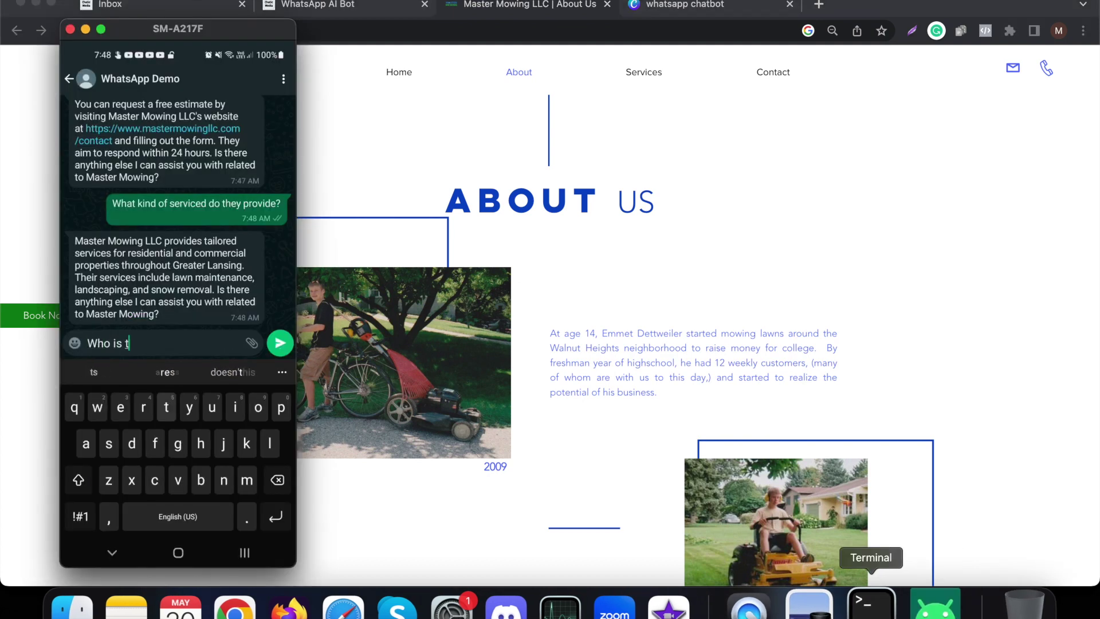
pyautogui.write('he founder?')
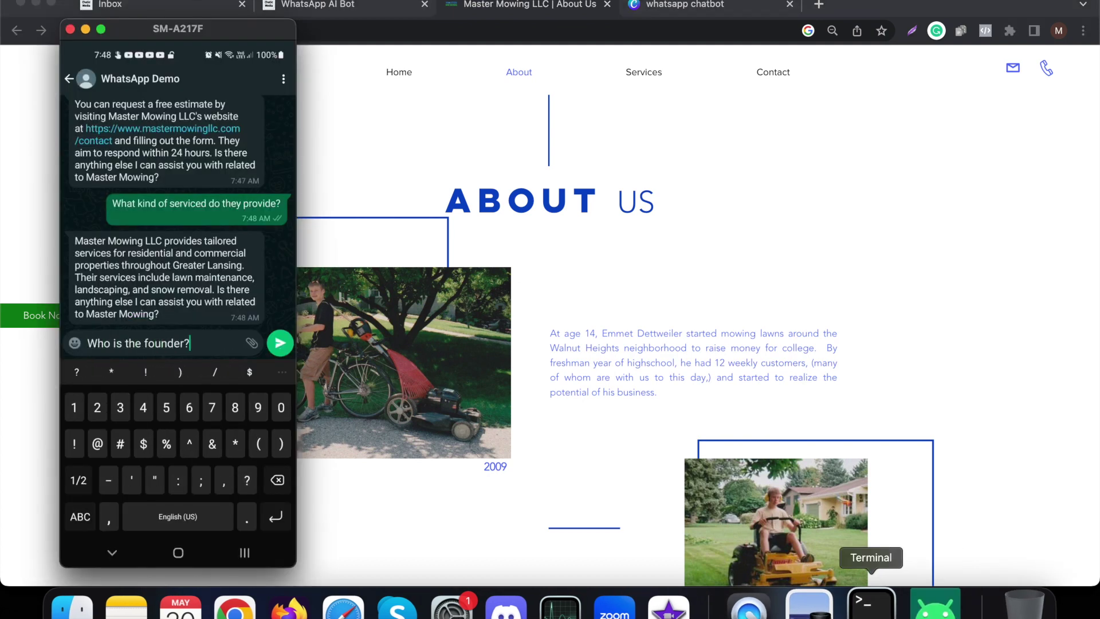
pyautogui.press('Return')
pyautogui.press('Escape')
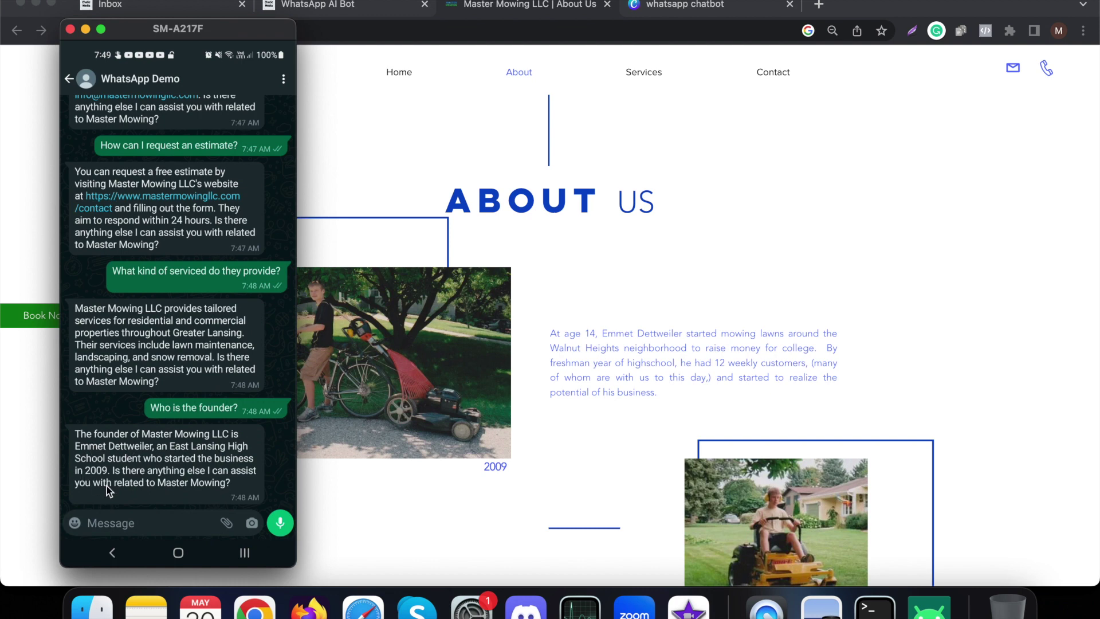
pyautogui.scroll(3, 107, 486)
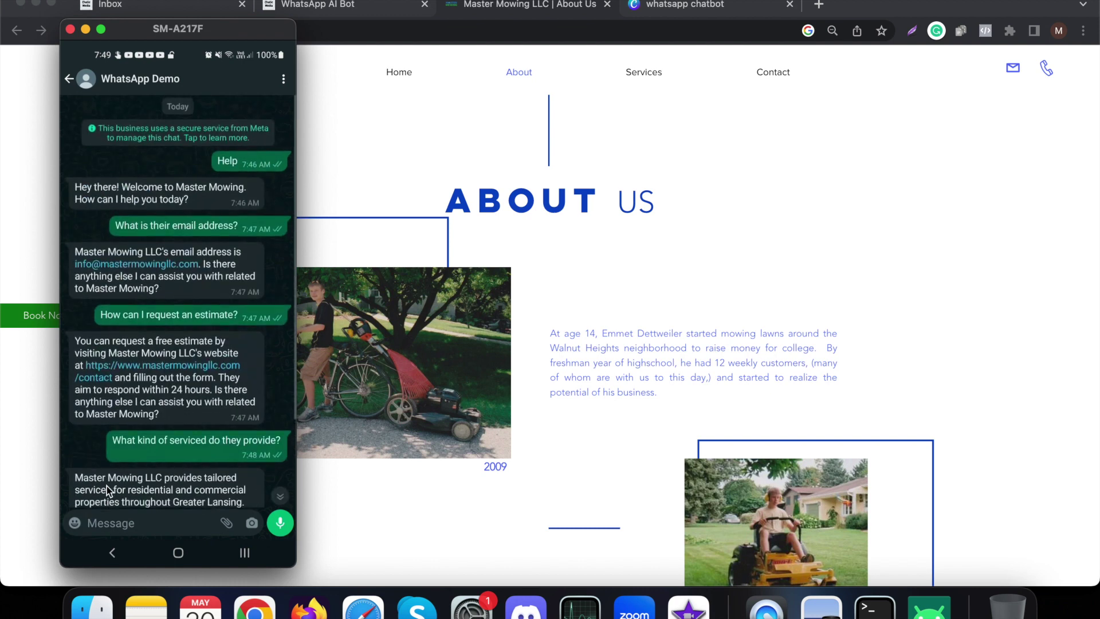
pyautogui.scroll(-3, 106, 486)
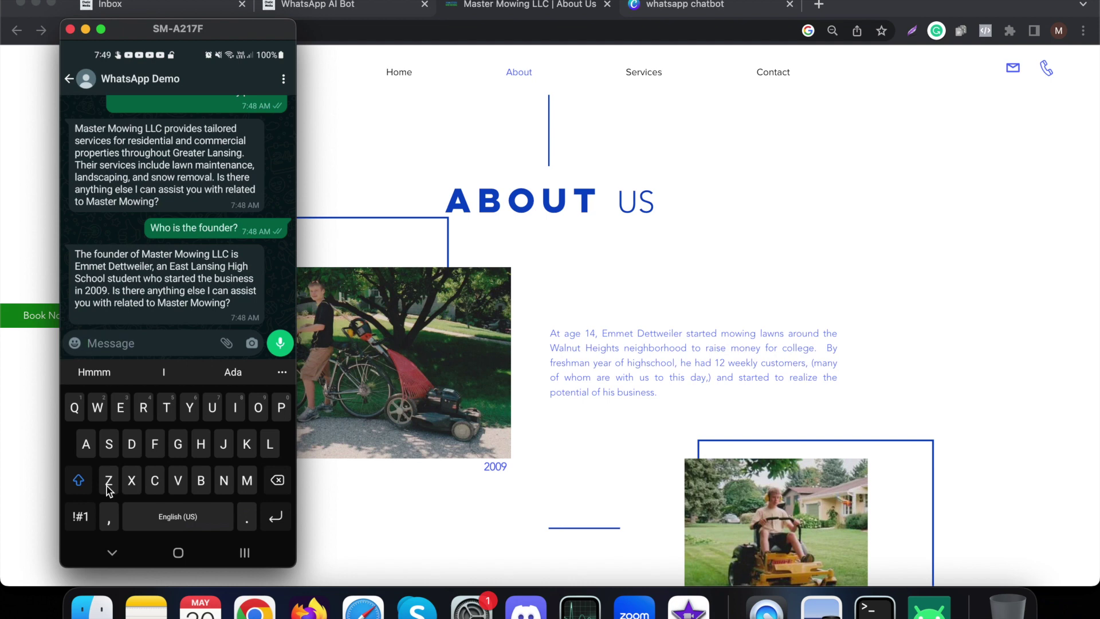
# Ask the bot about nearby restaurants and the best available laptop, drawing polite off-topic refusals
pyautogui.write('Can yo')
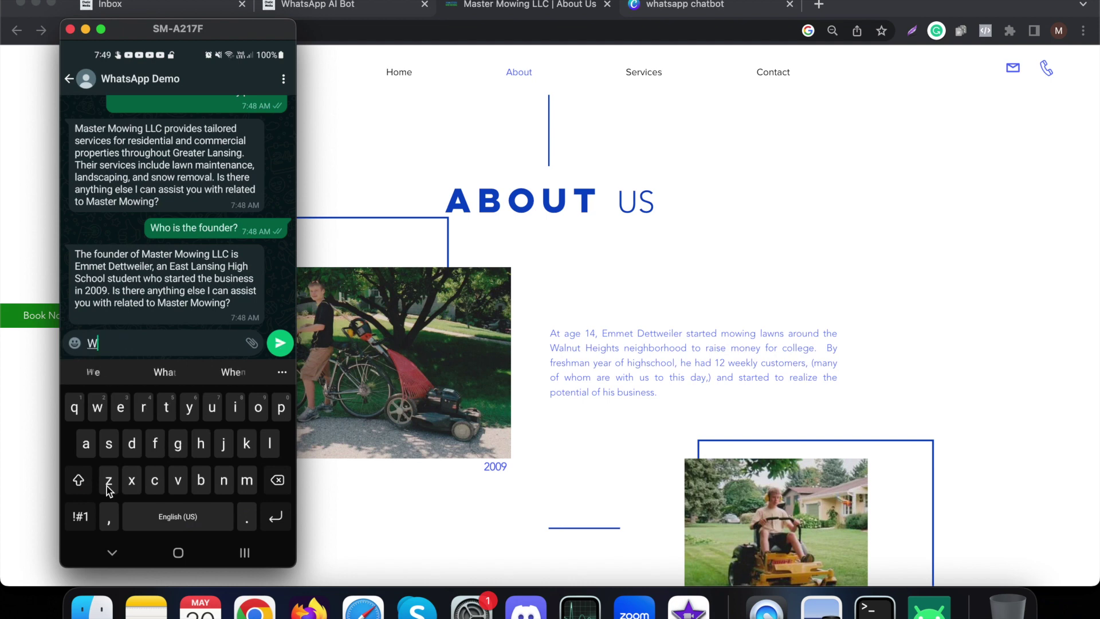
pyautogui.write('u re')
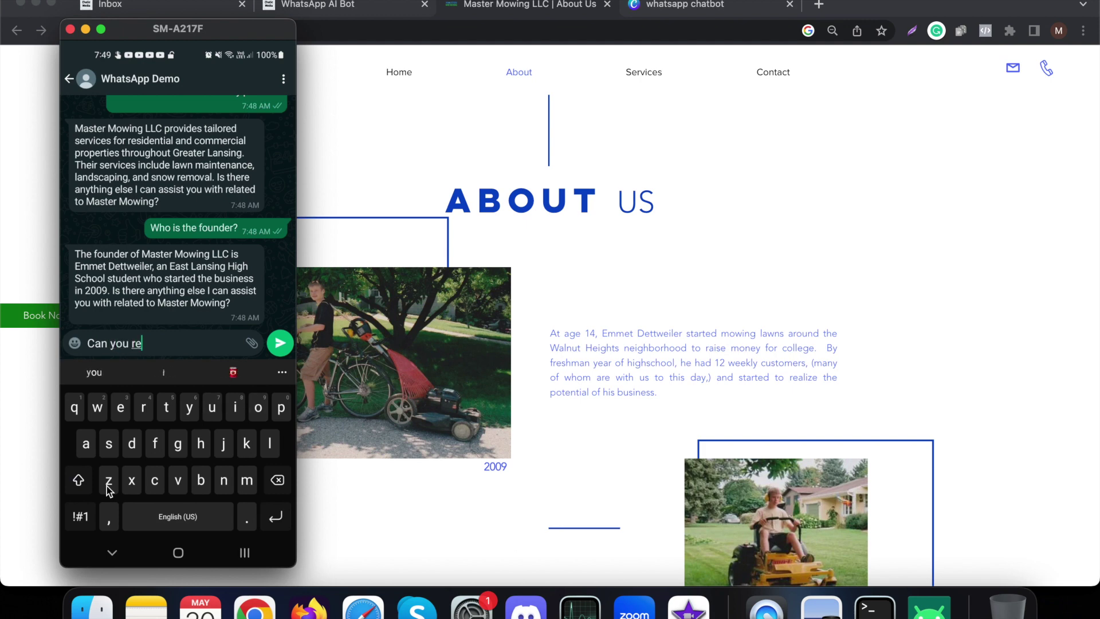
pyautogui.write('commend me som')
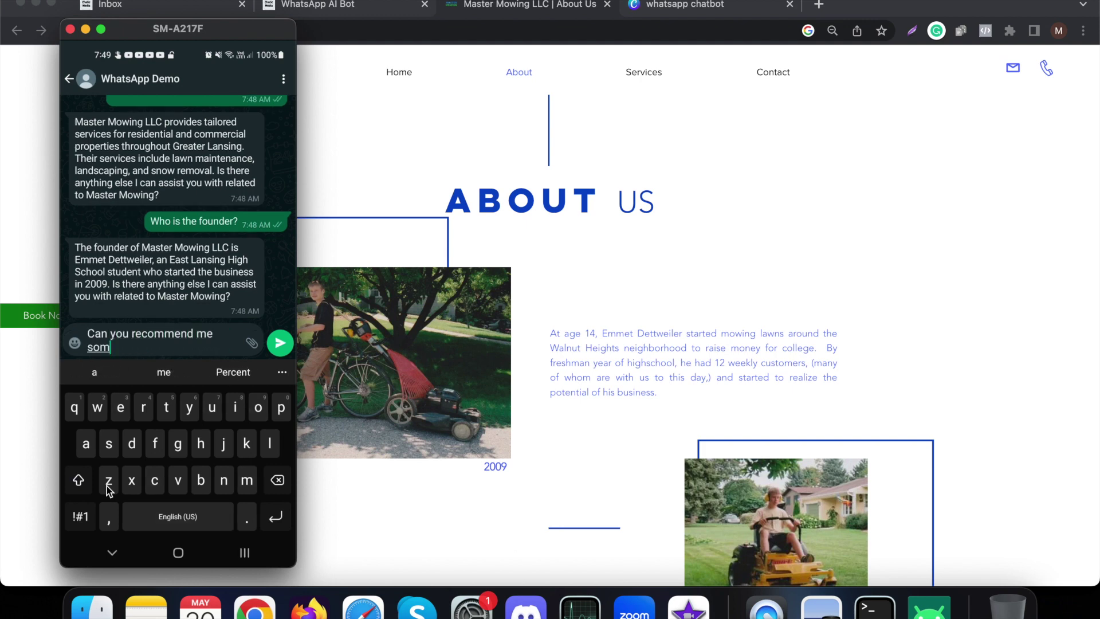
pyautogui.write('e nearby restaurants?')
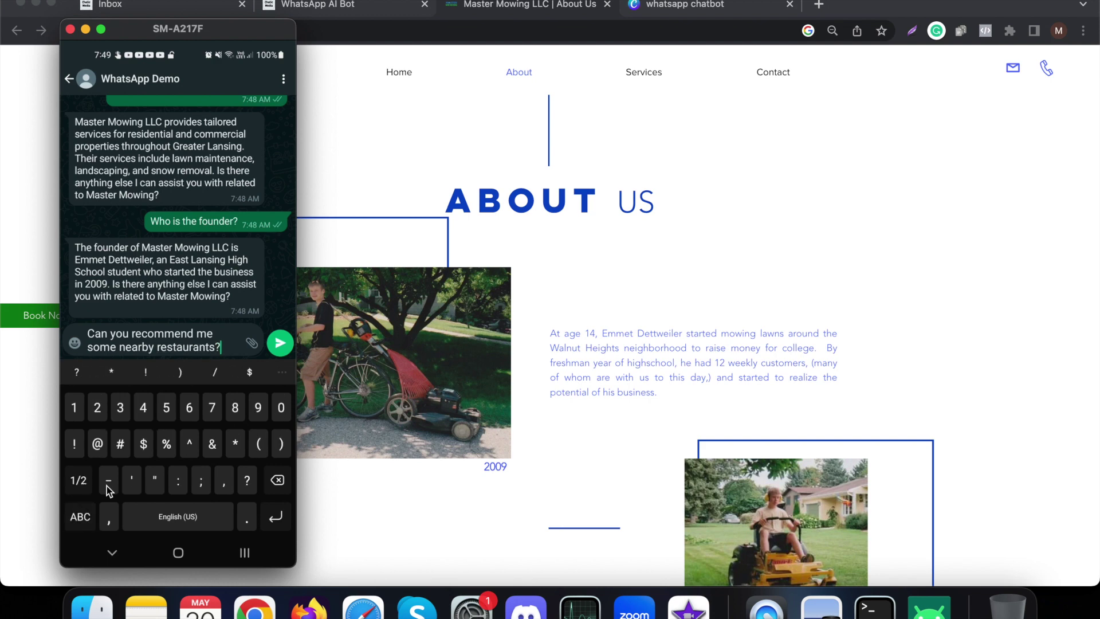
pyautogui.press('Return')
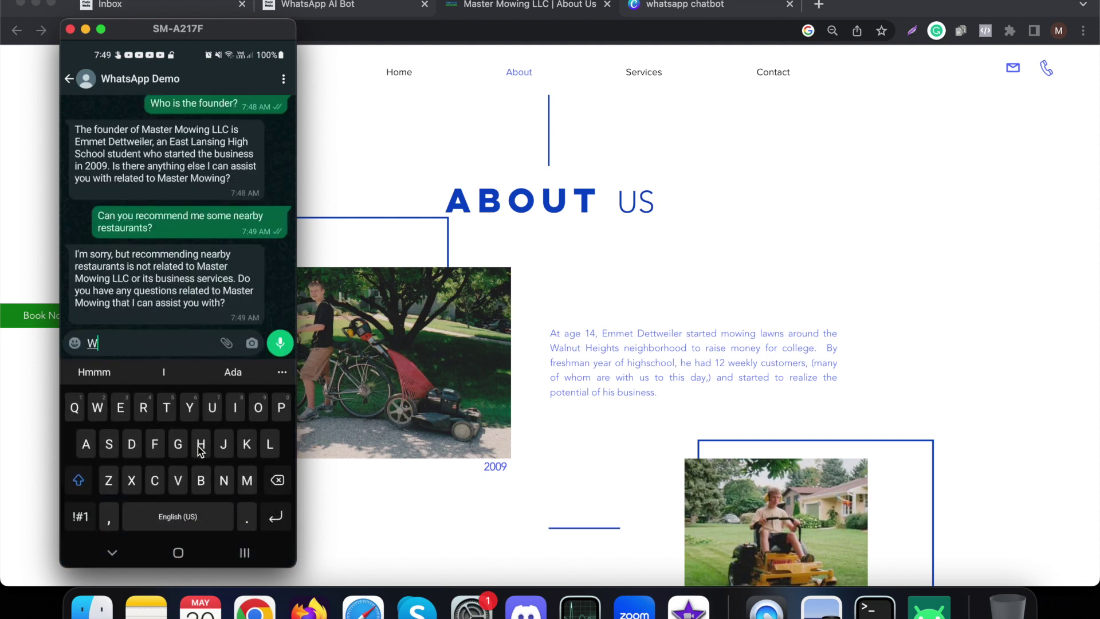
pyautogui.write('What is the best available laptop?')
pyautogui.press('Return')
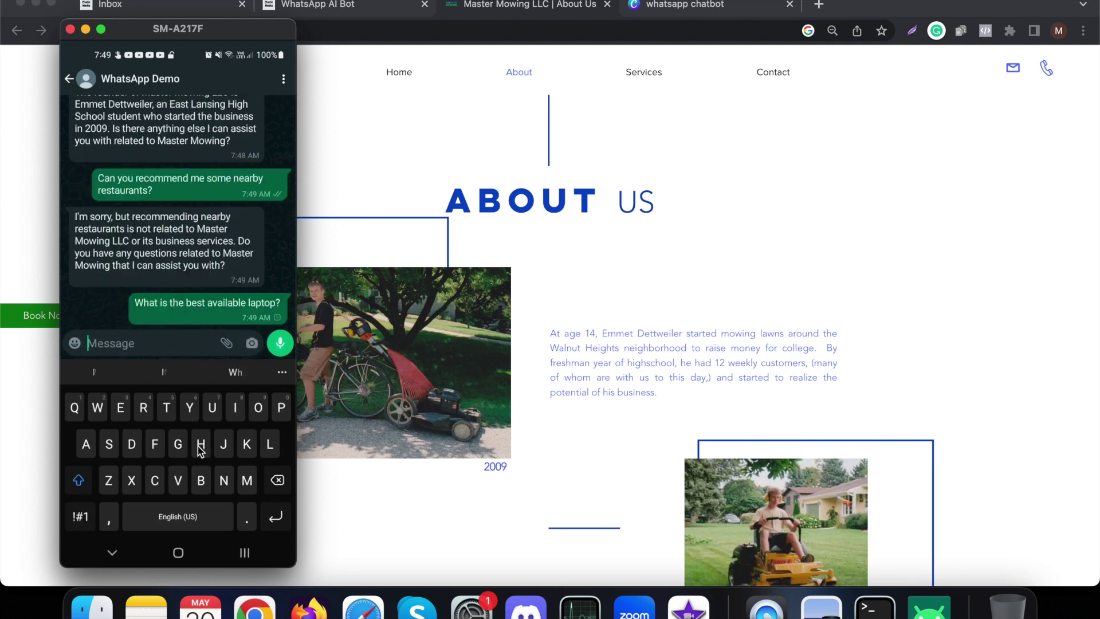
pyautogui.rightClick(198, 446)
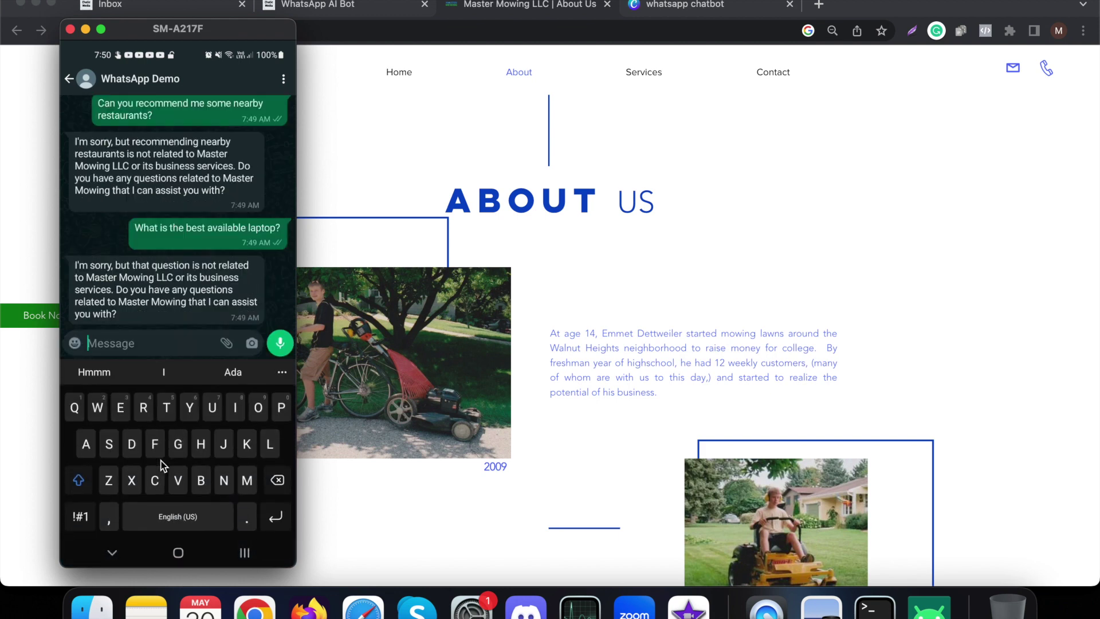
# Send 'Thanks' to the bot and scroll through the chat to review its closing reply
pyautogui.write('Thanks')
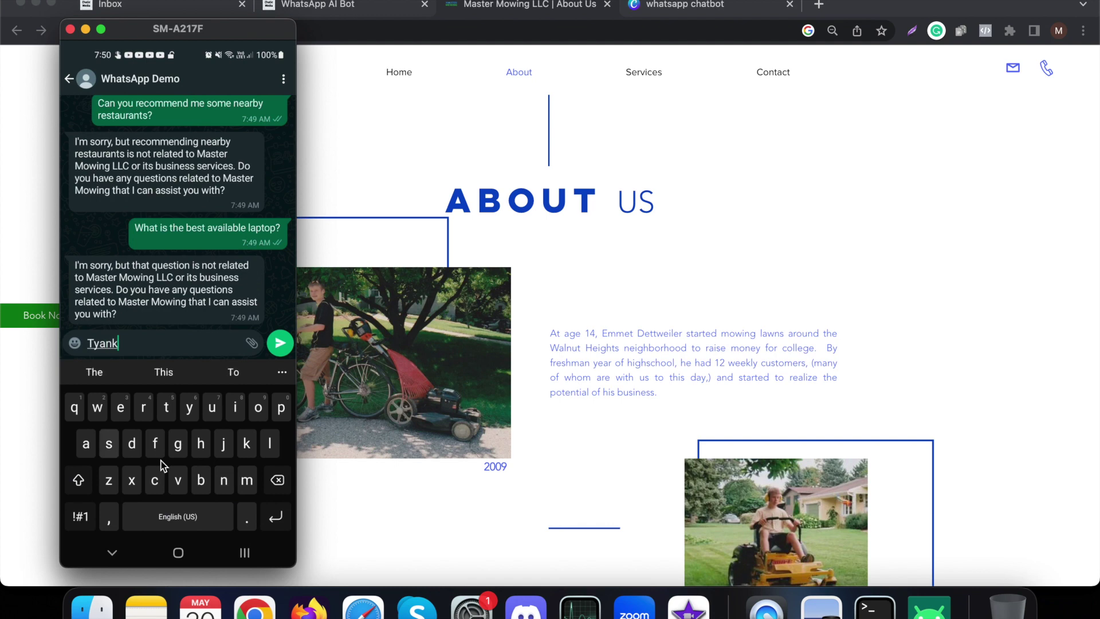
pyautogui.press('Return')
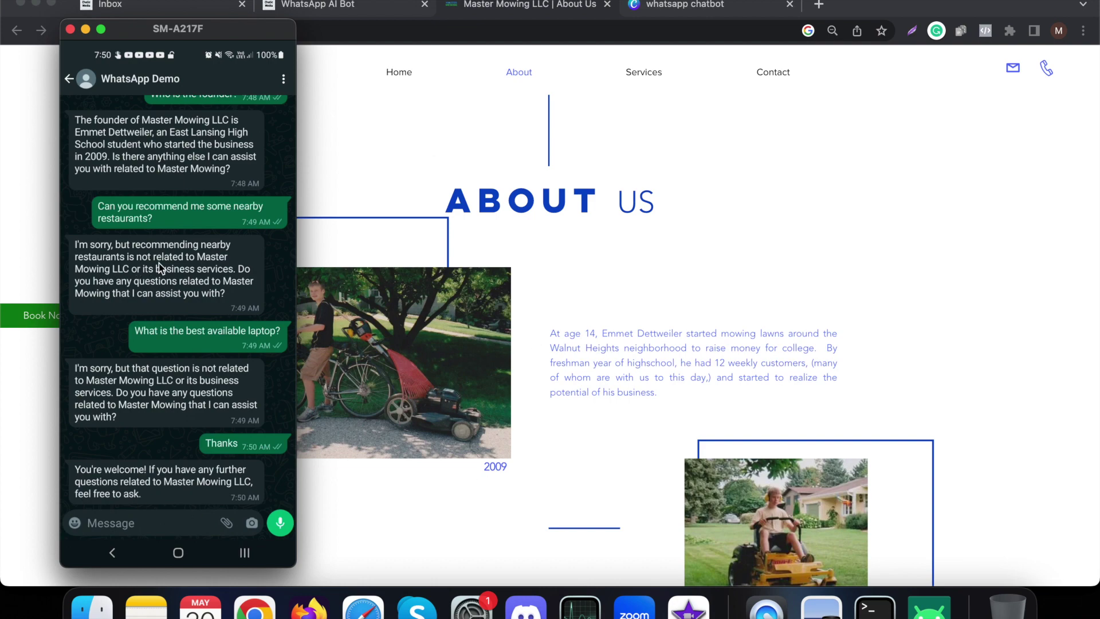
pyautogui.scroll(10, 160, 263)
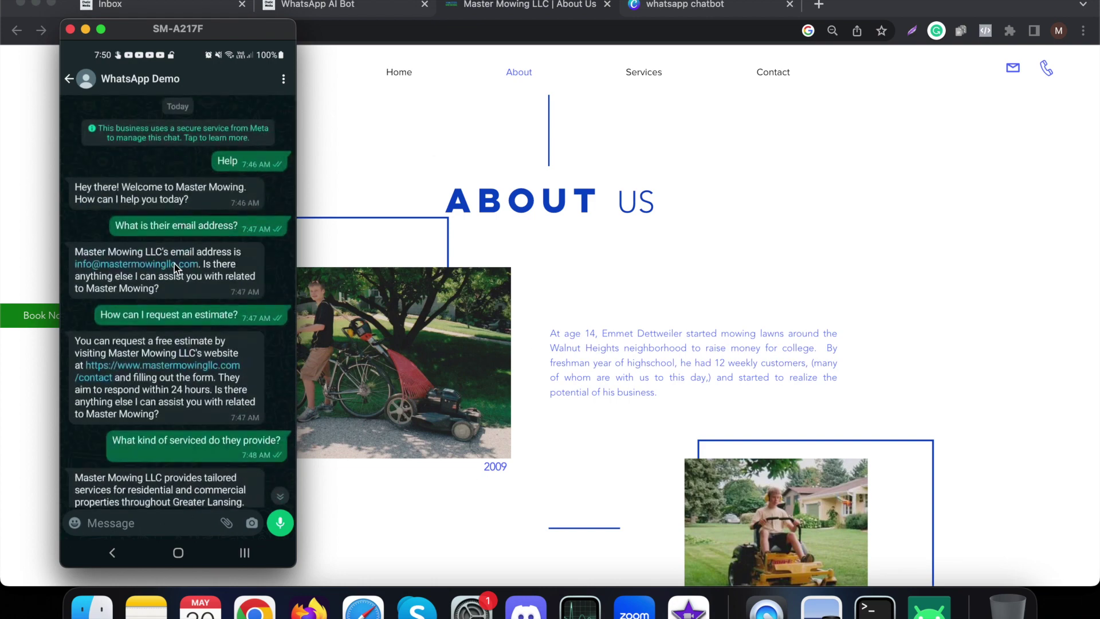
pyautogui.scroll(-10, 174, 263)
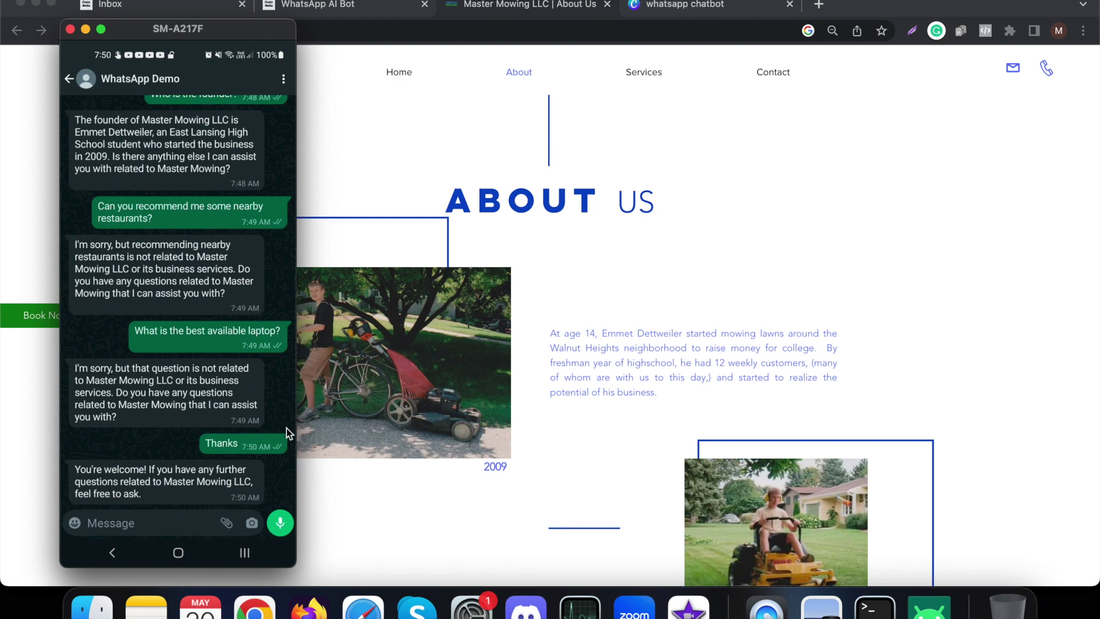